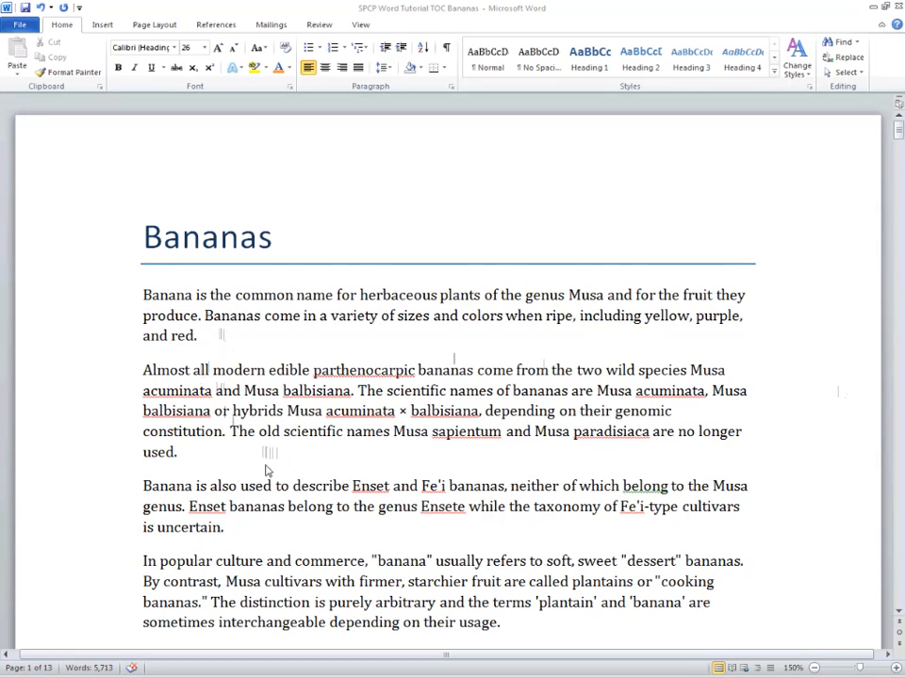
- Scroll through the document to examine its headings and body text
scroll(266, 471, down, 15)
scroll(266, 382, down, 15)
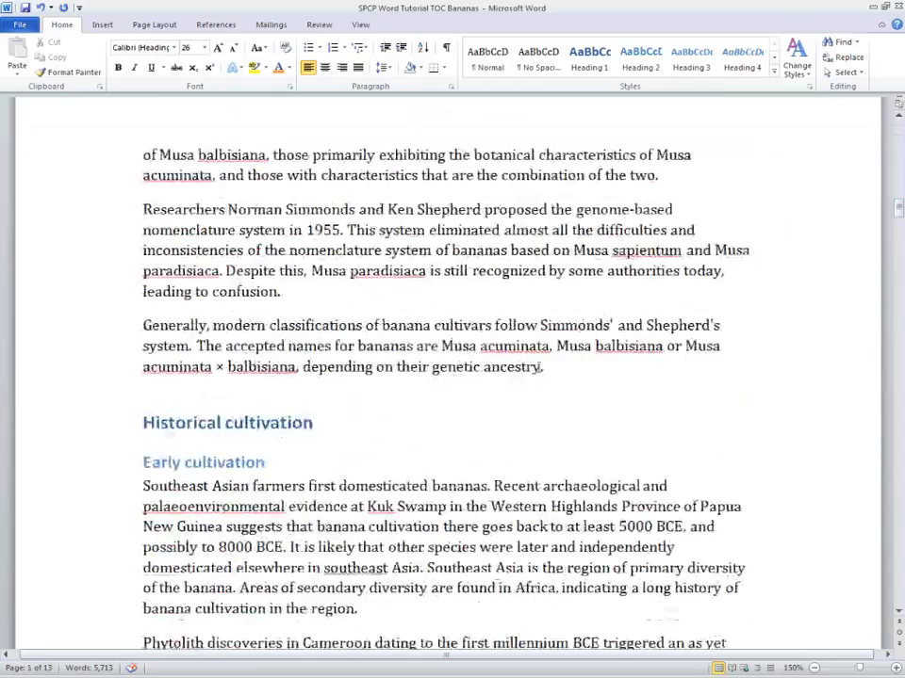
click(549, 366)
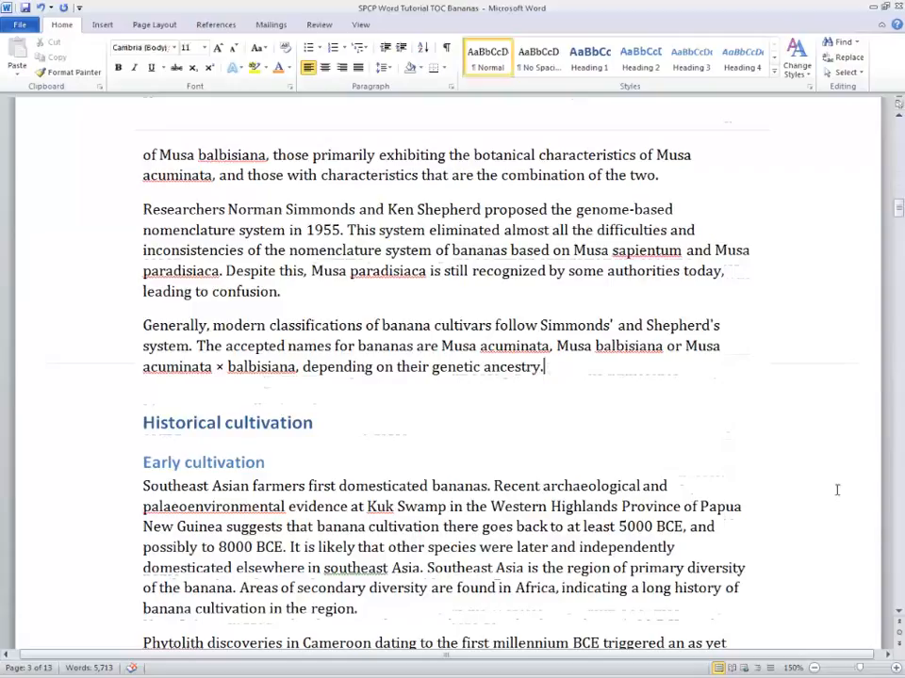
key(ctrl+Home)
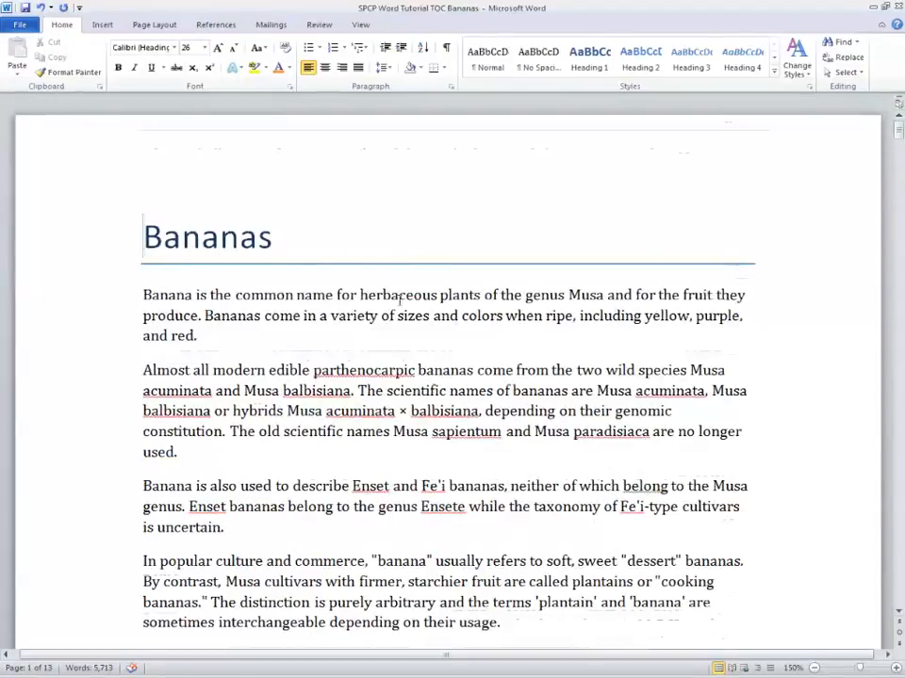
scroll(404, 263, down, 4)
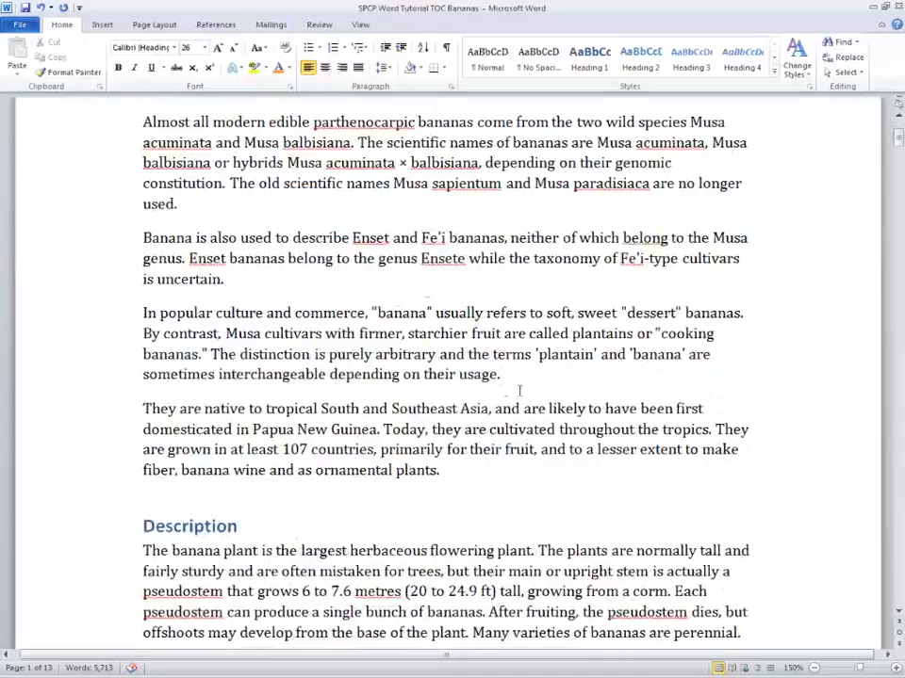
click(490, 476)
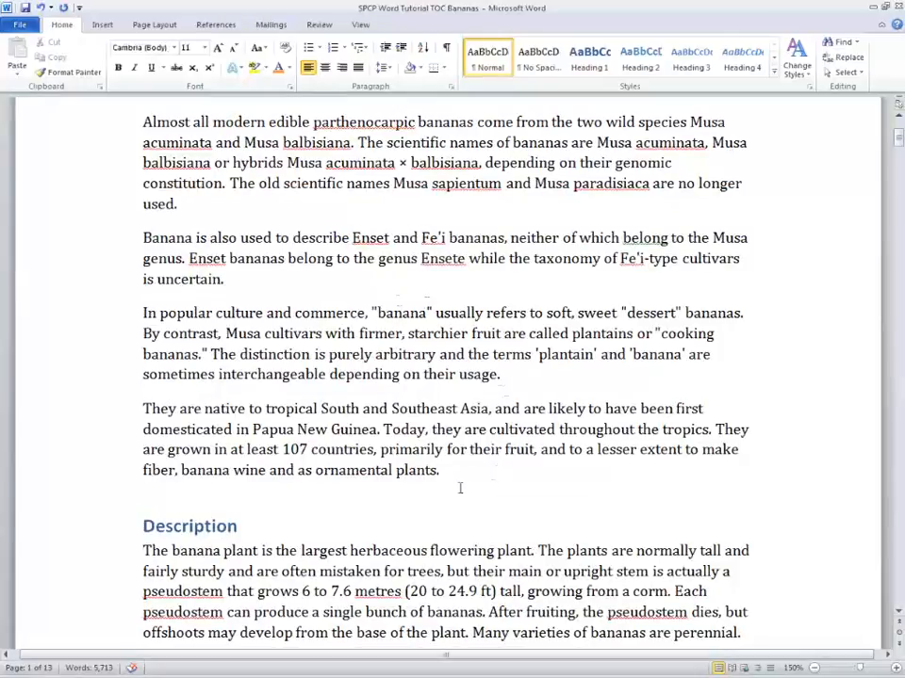
scroll(462, 490, up, 4)
- Insert an Automatic Table 1 table of contents at the start of the document, before the Bananas title
click(143, 237)
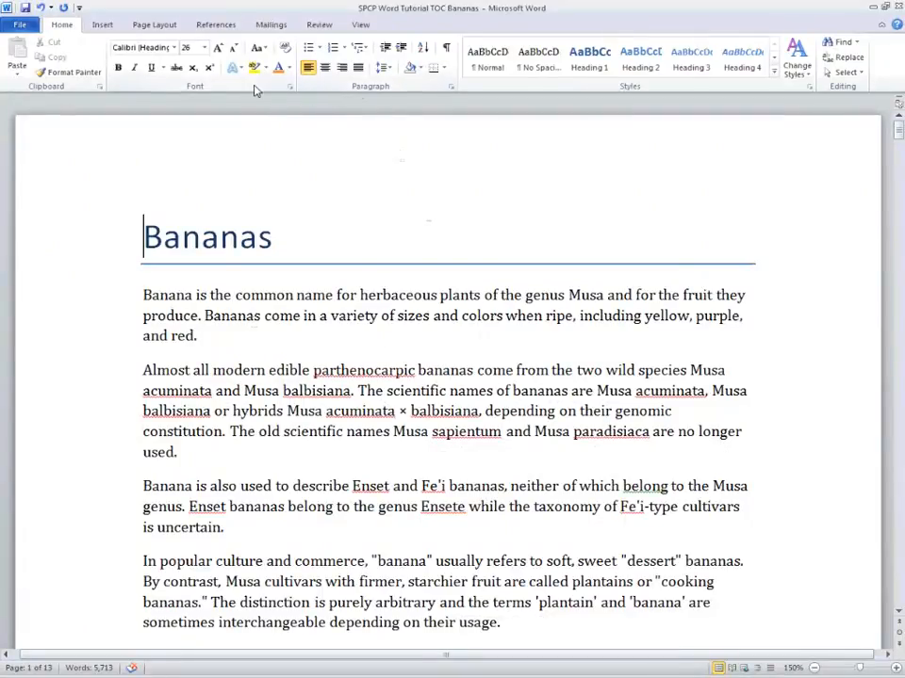
click(230, 27)
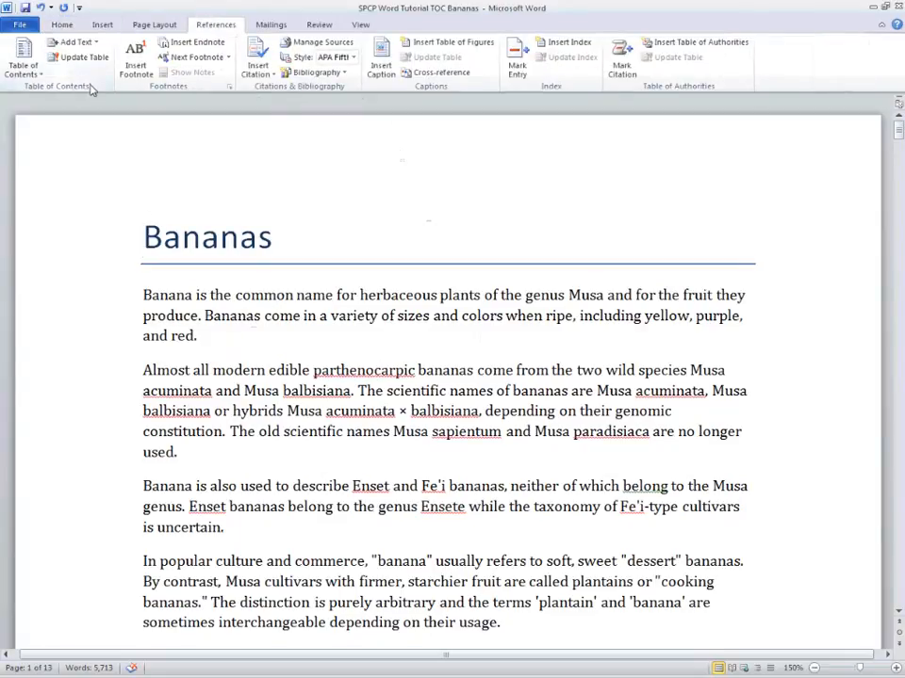
click(24, 62)
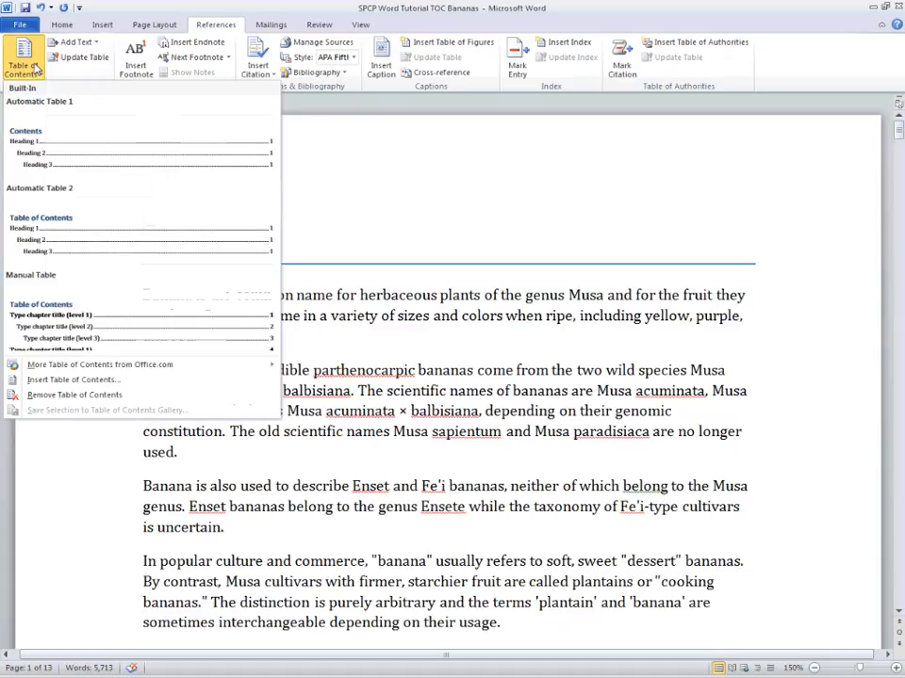
click(90, 140)
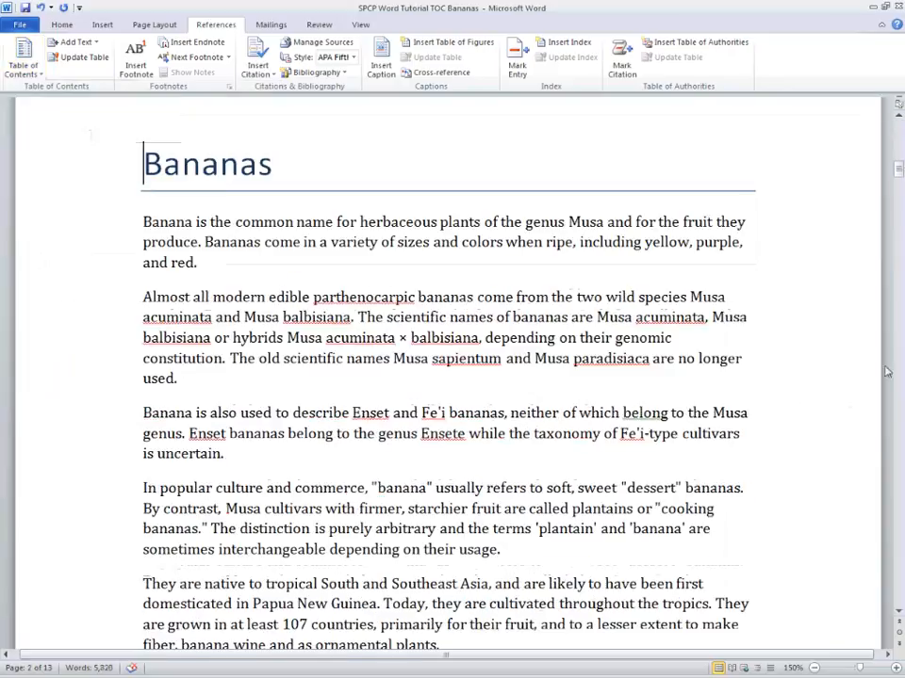
- Examine the inserted table of contents and the heading style applied to the Description heading
drag(900, 169, 900, 128)
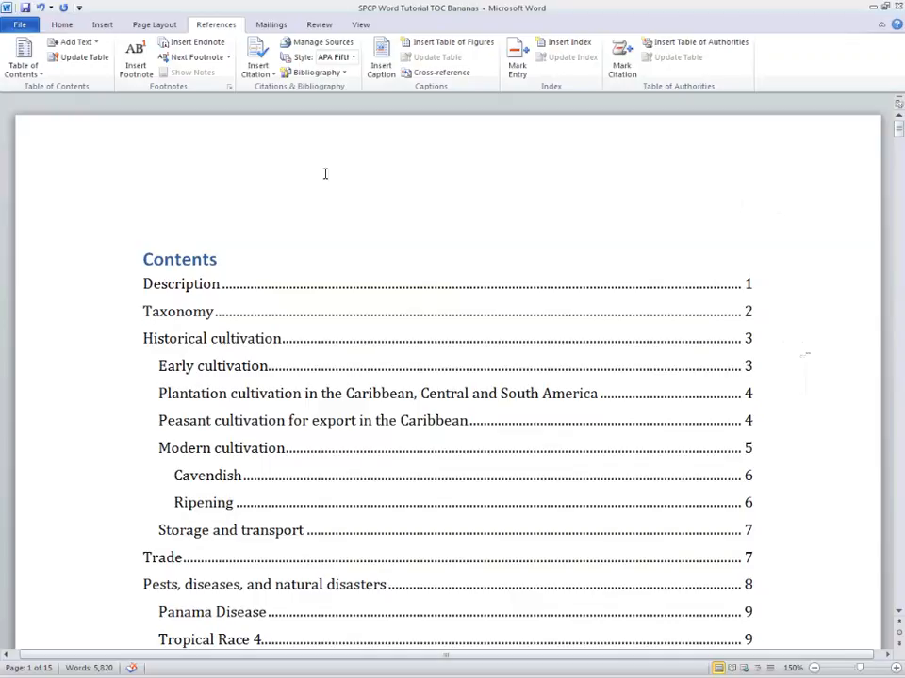
click(125, 299)
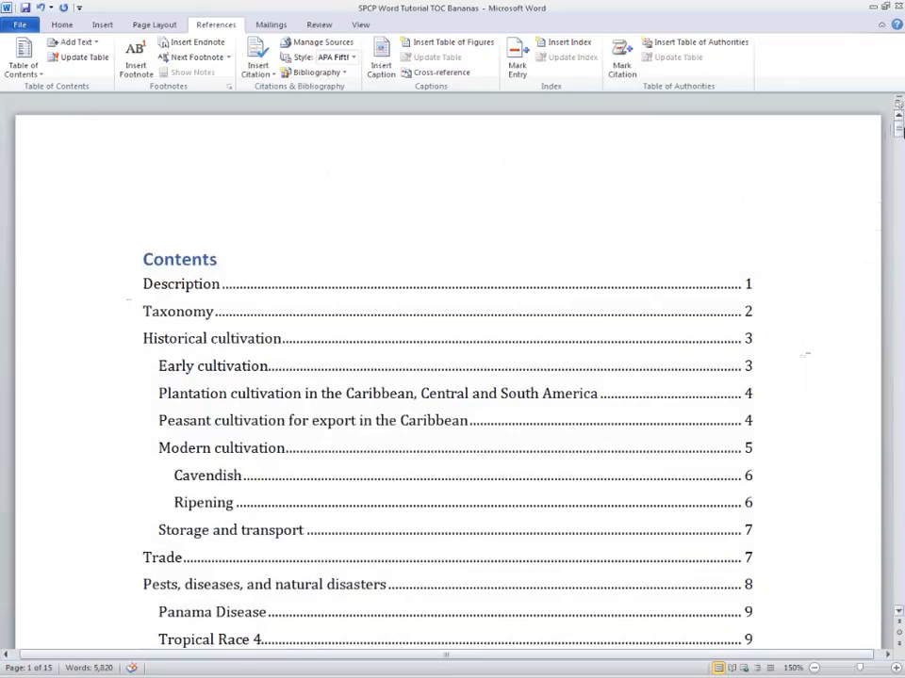
drag(898, 132, 900, 188)
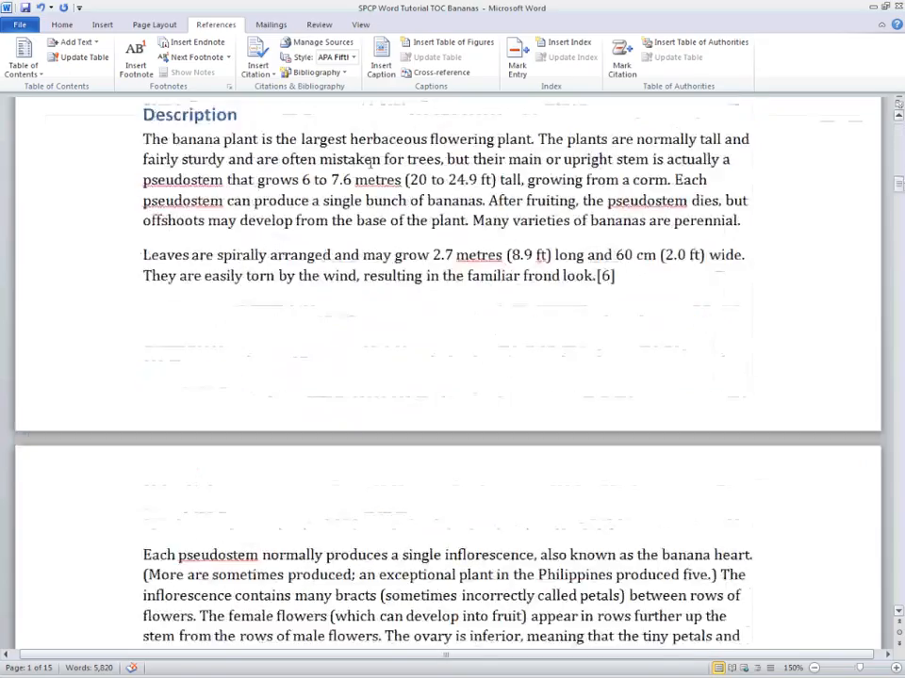
click(193, 115)
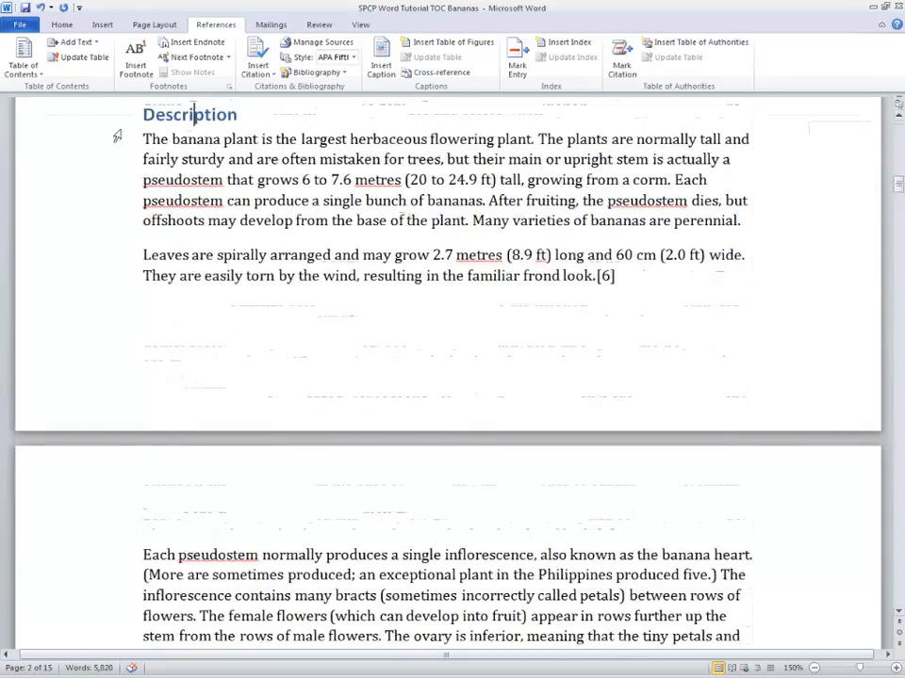
click(65, 30)
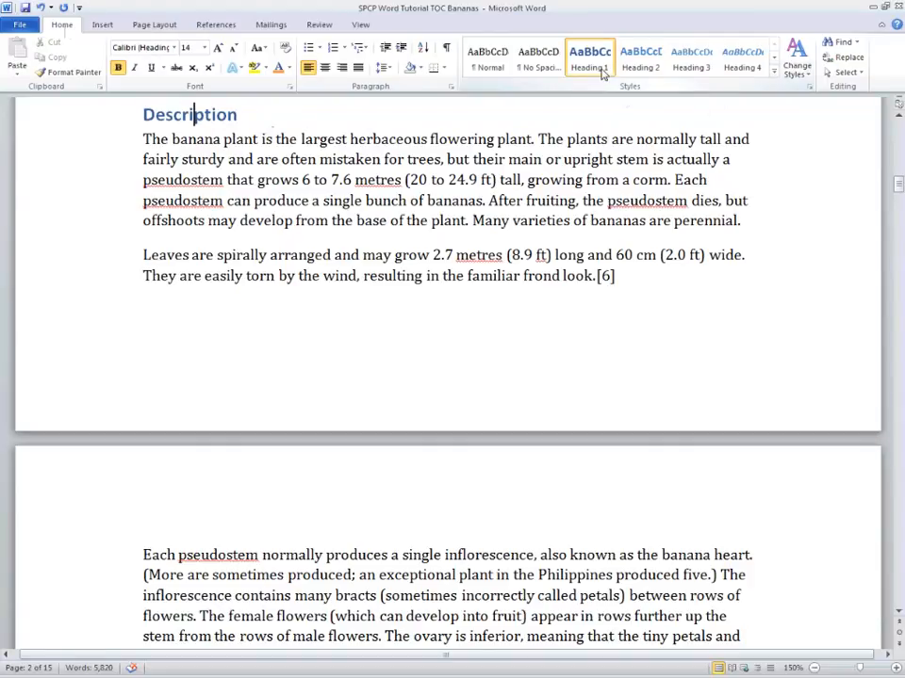
scroll(383, 373, down, 15)
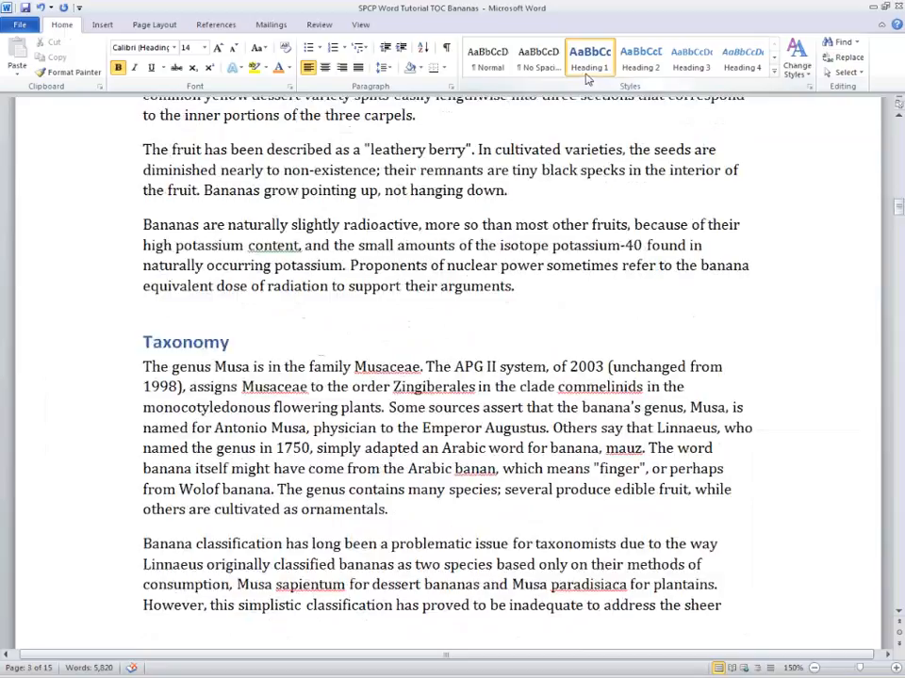
drag(897, 208, 776, 134)
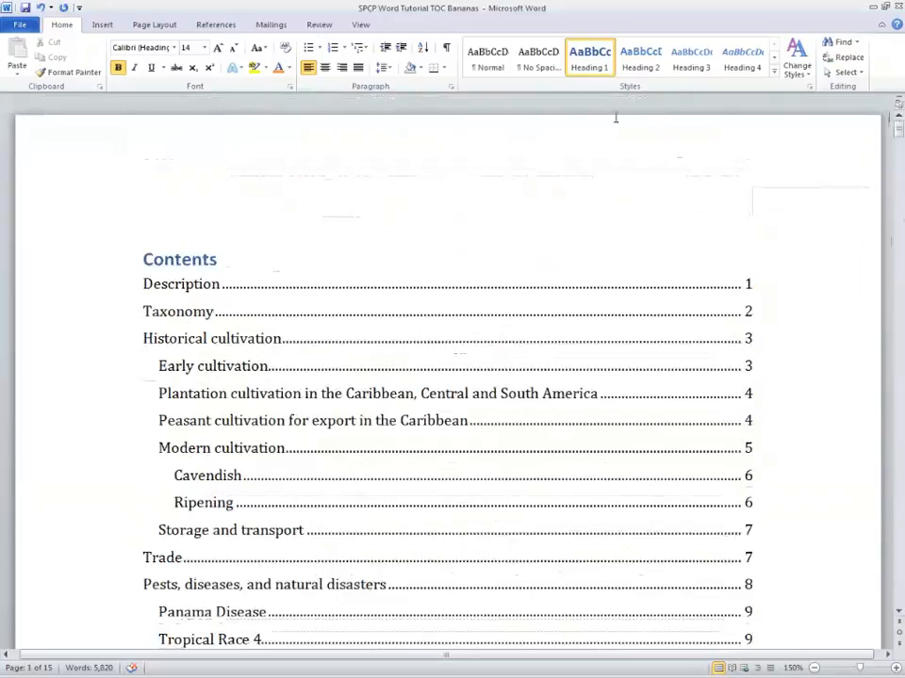
click(309, 287)
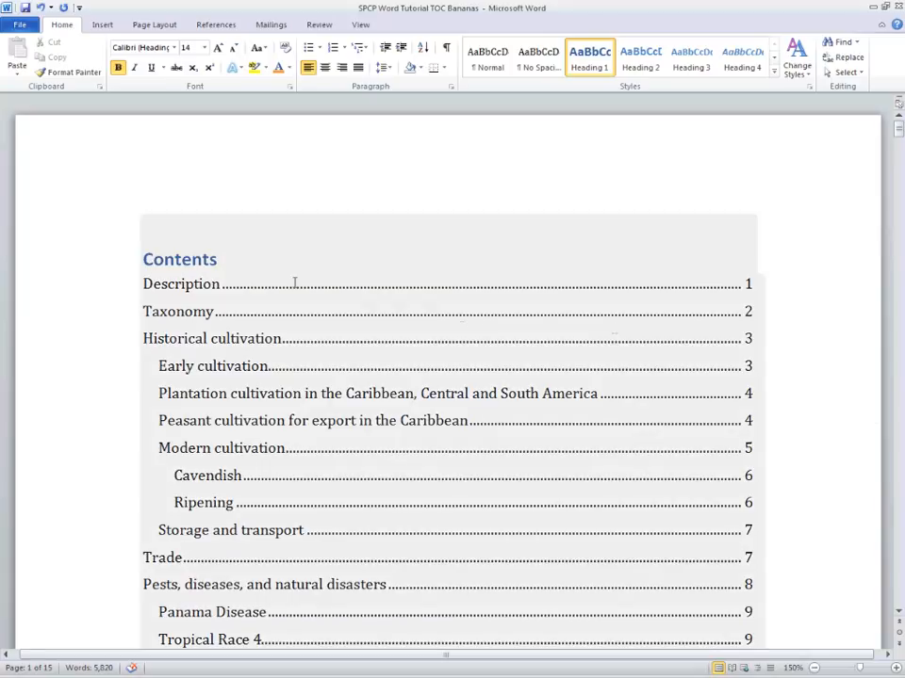
- Remove the table of contents from the document
click(170, 242)
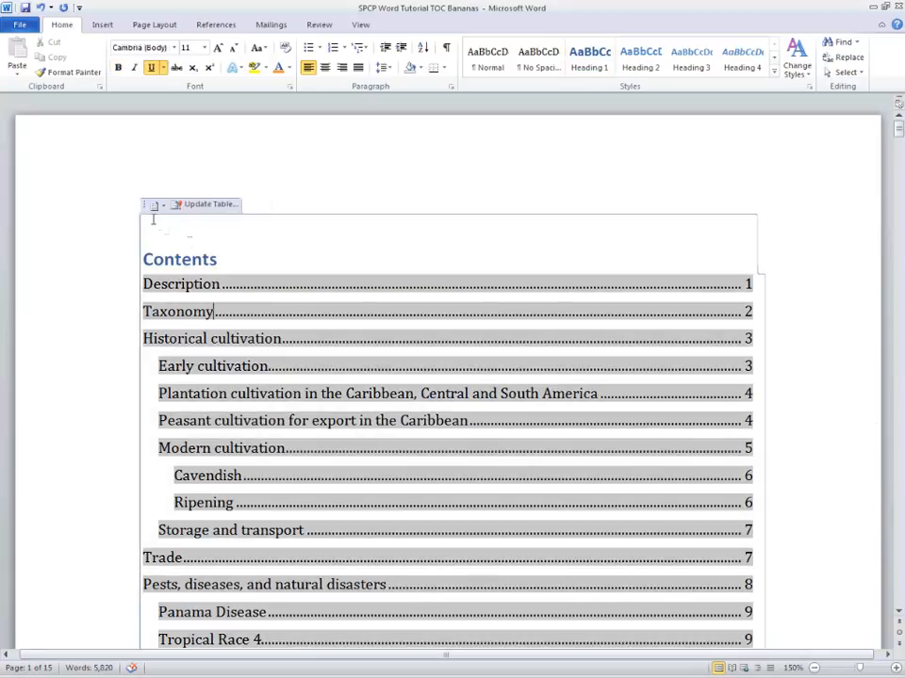
click(153, 206)
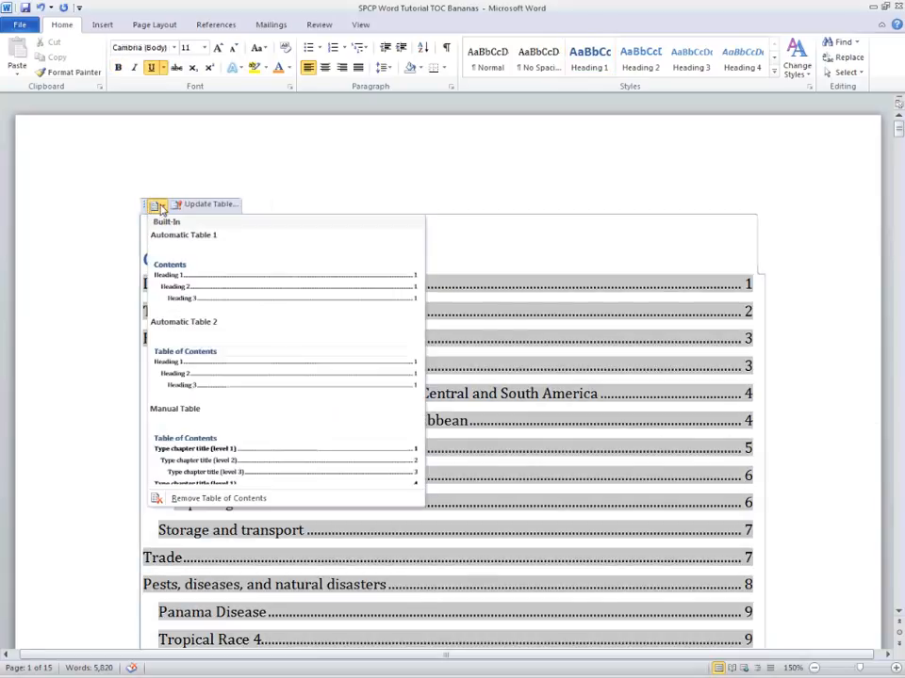
click(203, 500)
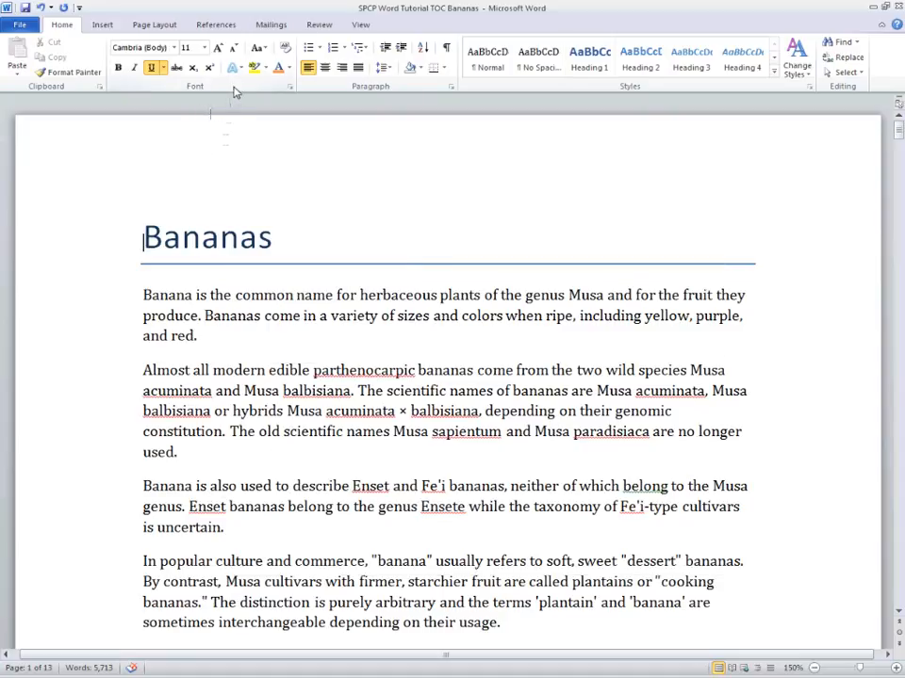
- Open the custom Table of Contents dialog and preview switching page numbers and right alignment off and back on
click(217, 26)
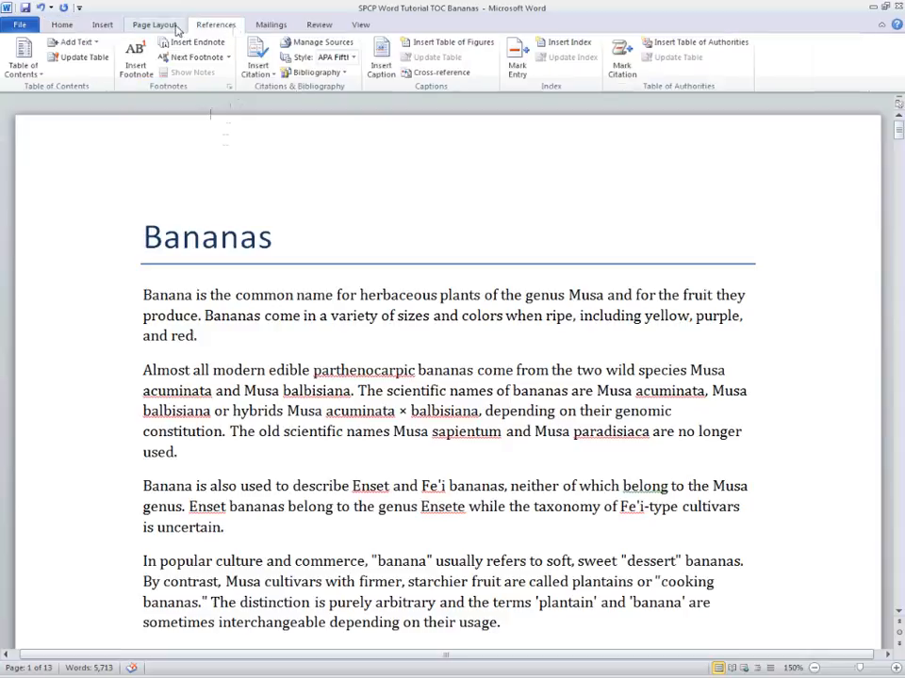
click(28, 74)
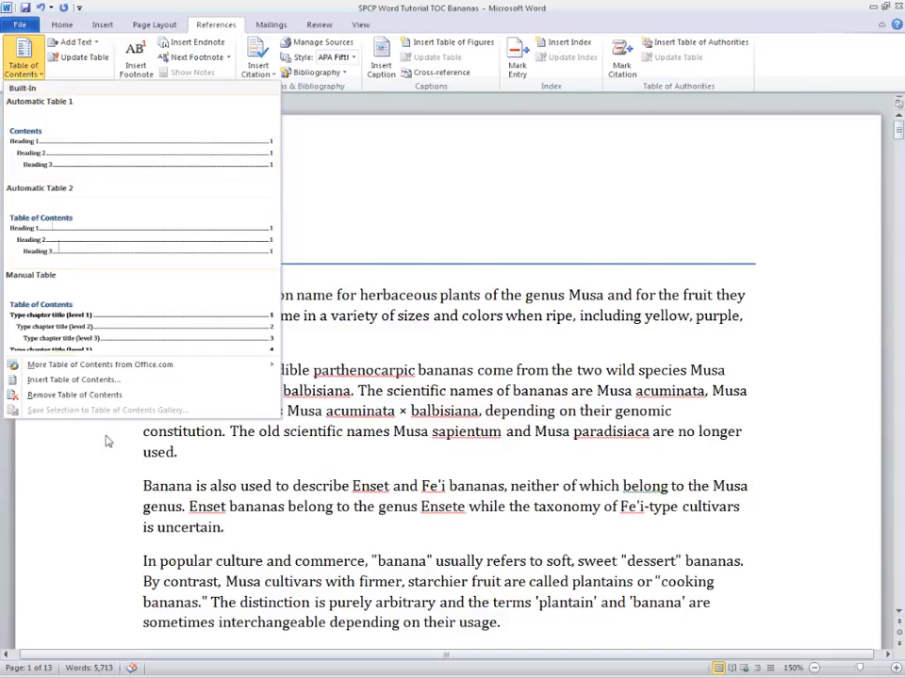
click(91, 381)
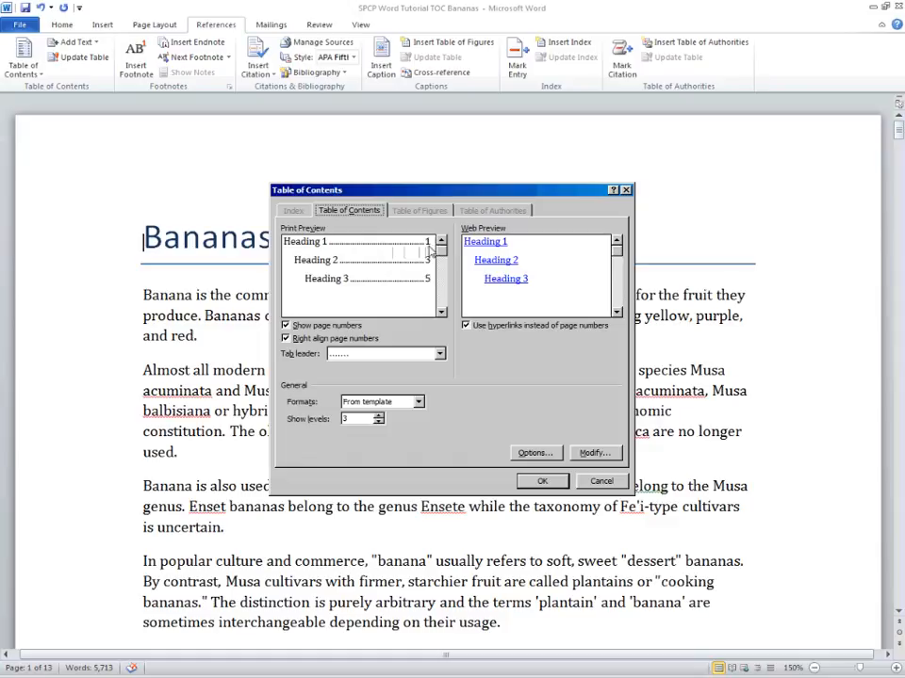
click(295, 328)
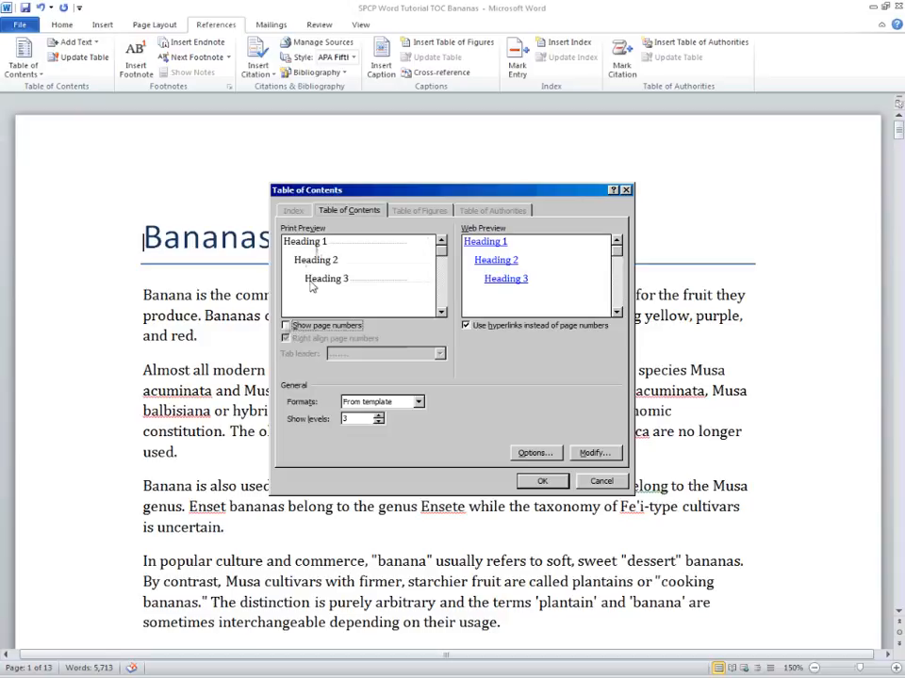
click(286, 326)
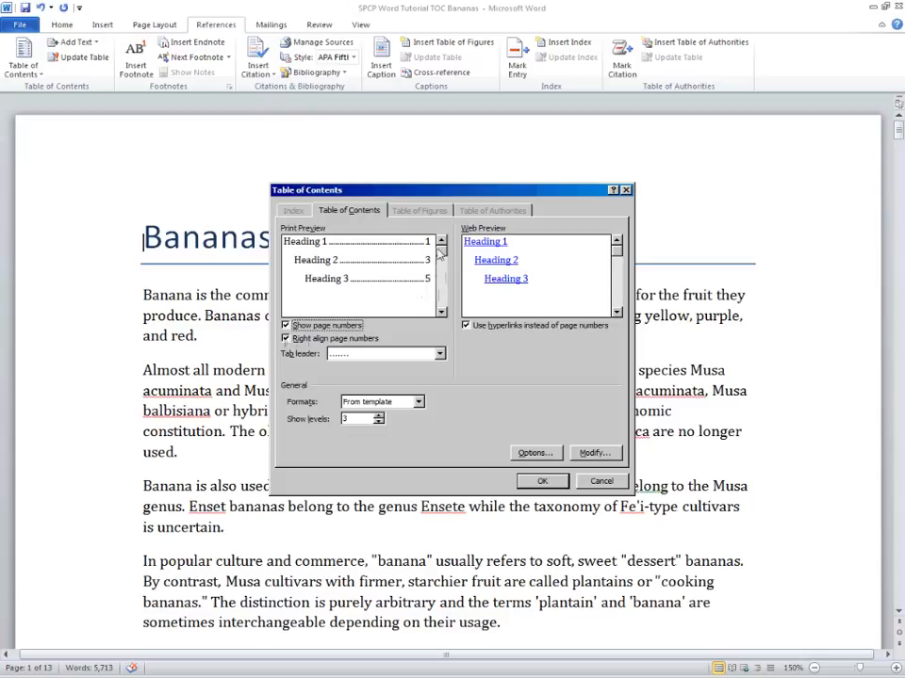
click(286, 340)
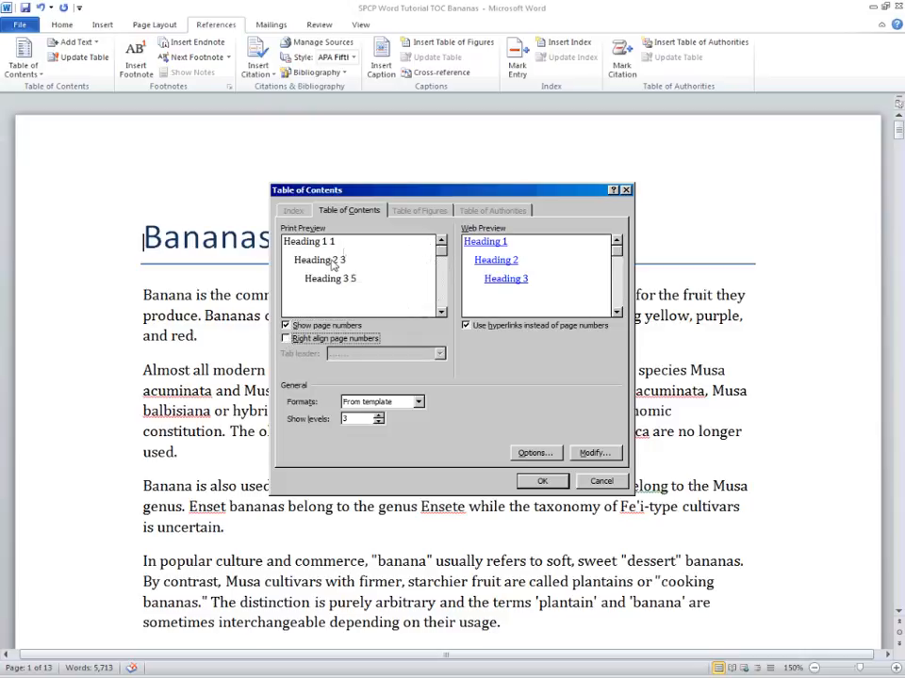
click(287, 339)
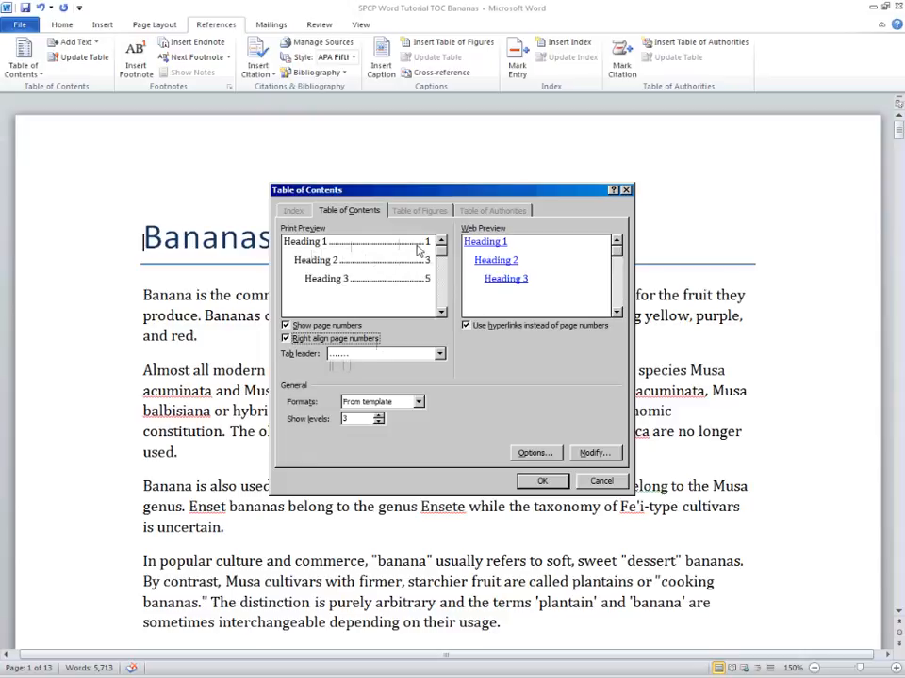
- Try dashed, underline and no tab leaders, then restore the dotted tab leader
click(439, 354)
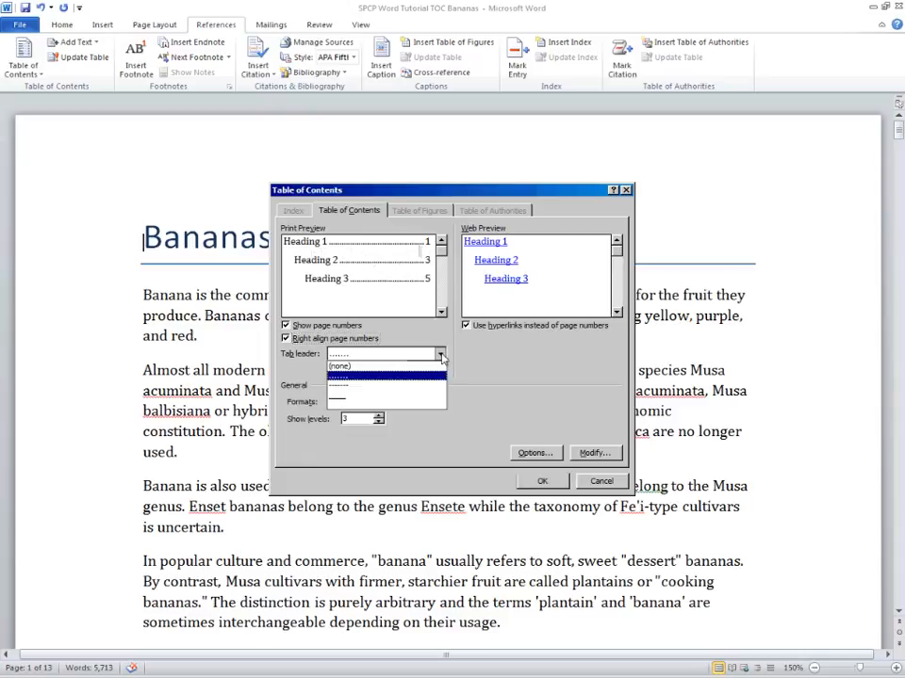
click(429, 385)
click(439, 354)
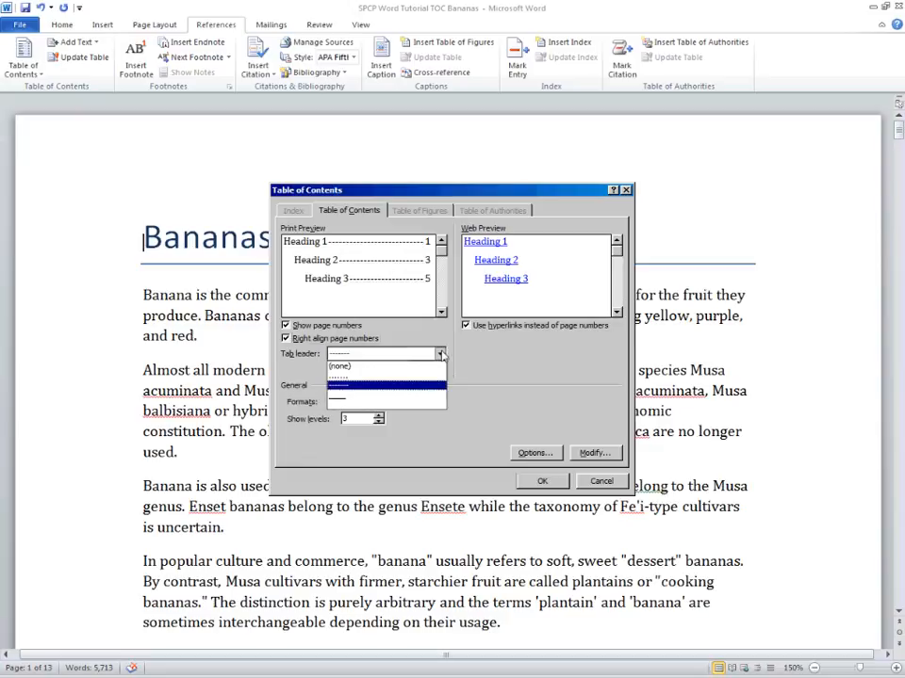
click(425, 399)
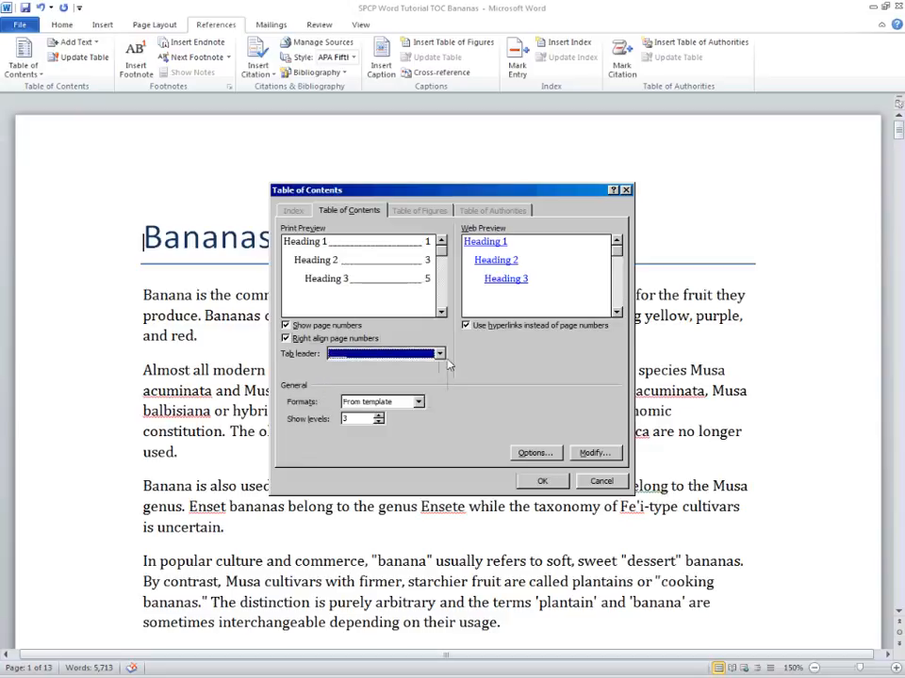
click(439, 354)
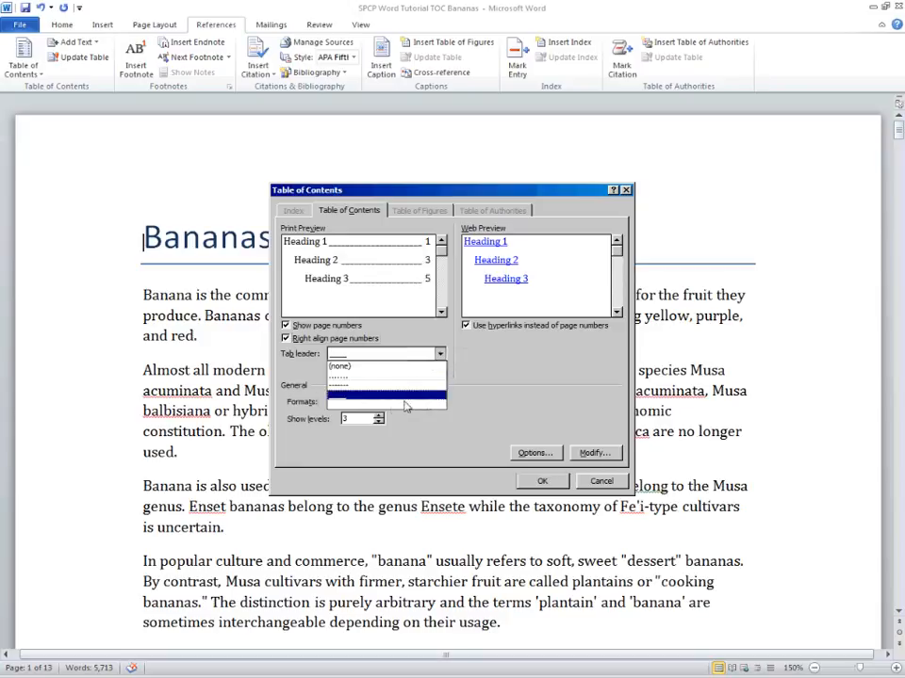
click(372, 366)
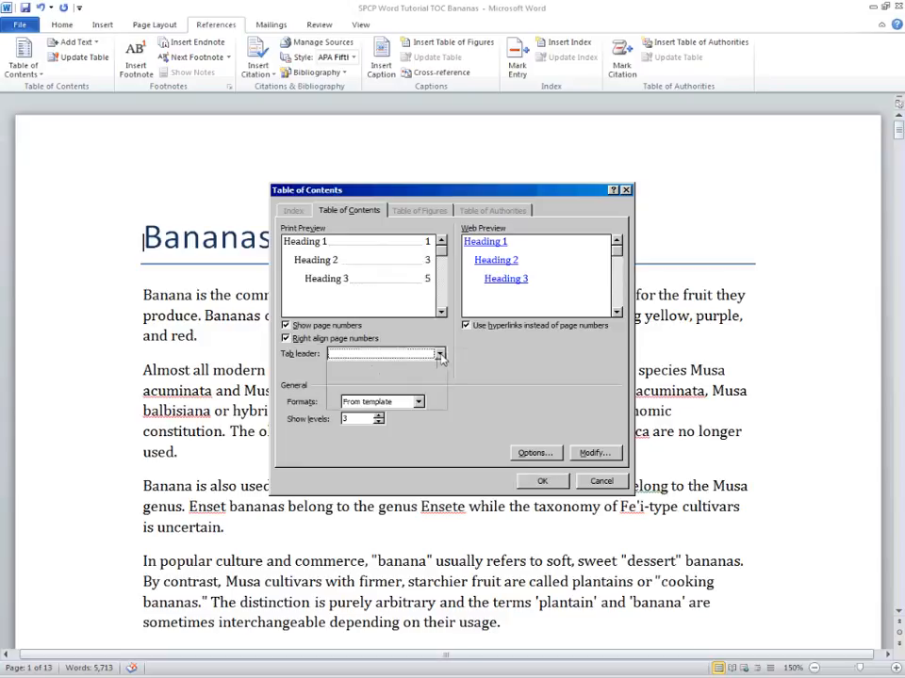
click(439, 354)
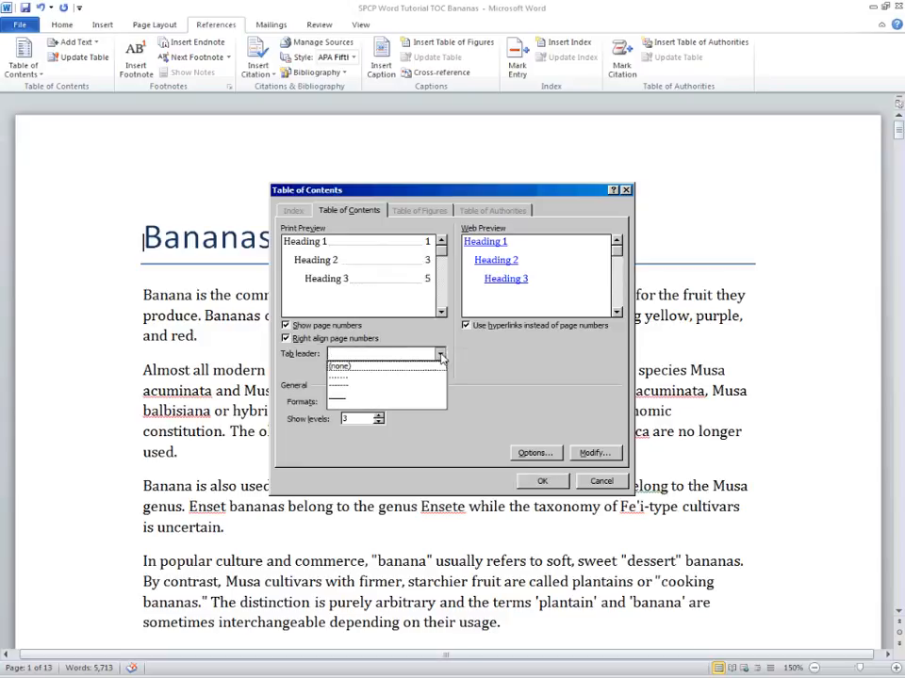
click(421, 377)
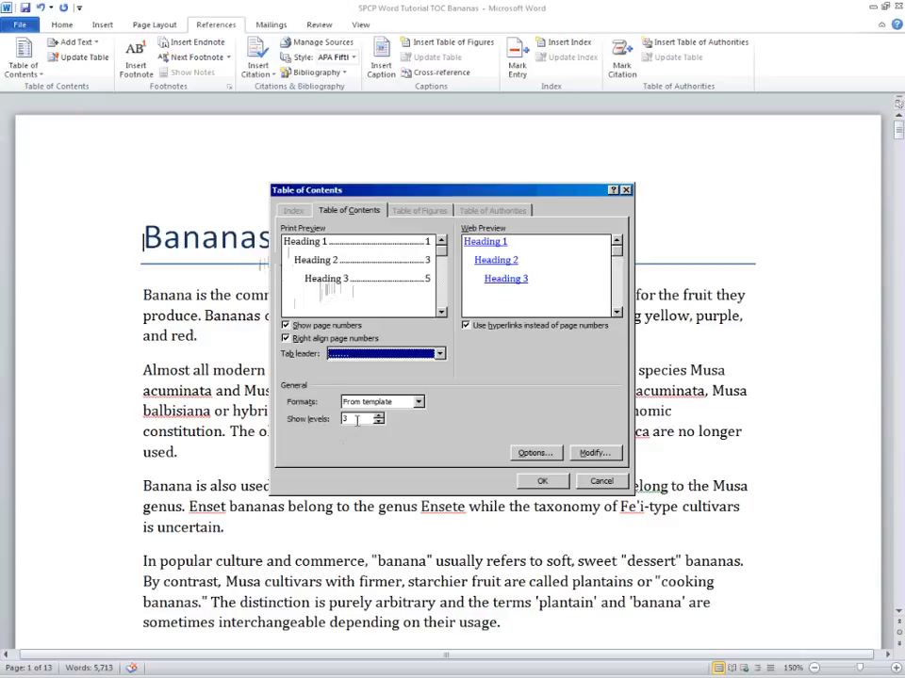
- Preview the table of contents with one to four heading levels shown, returning the levels to 3
click(378, 424)
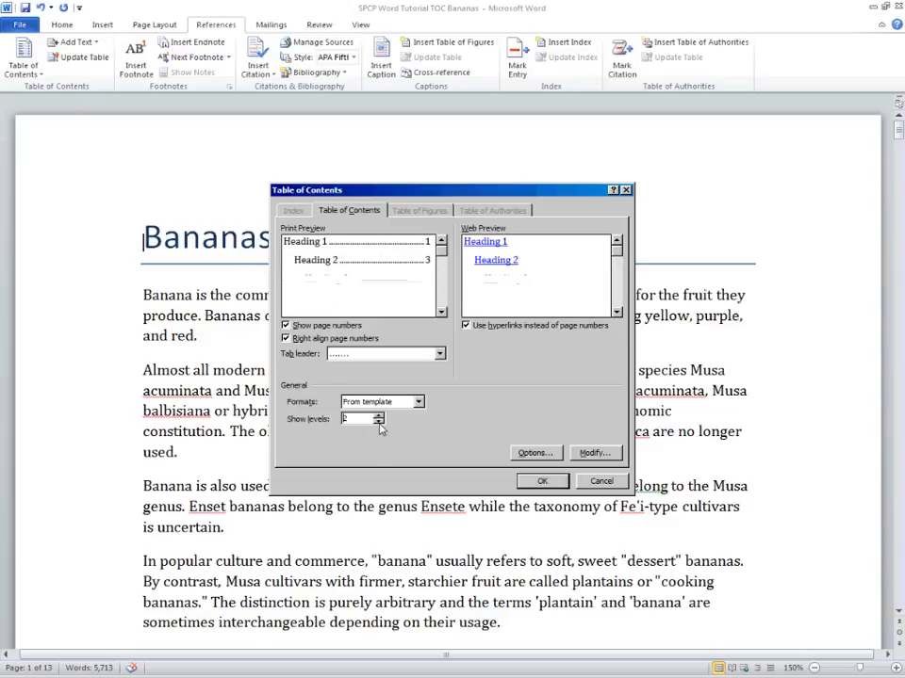
click(378, 423)
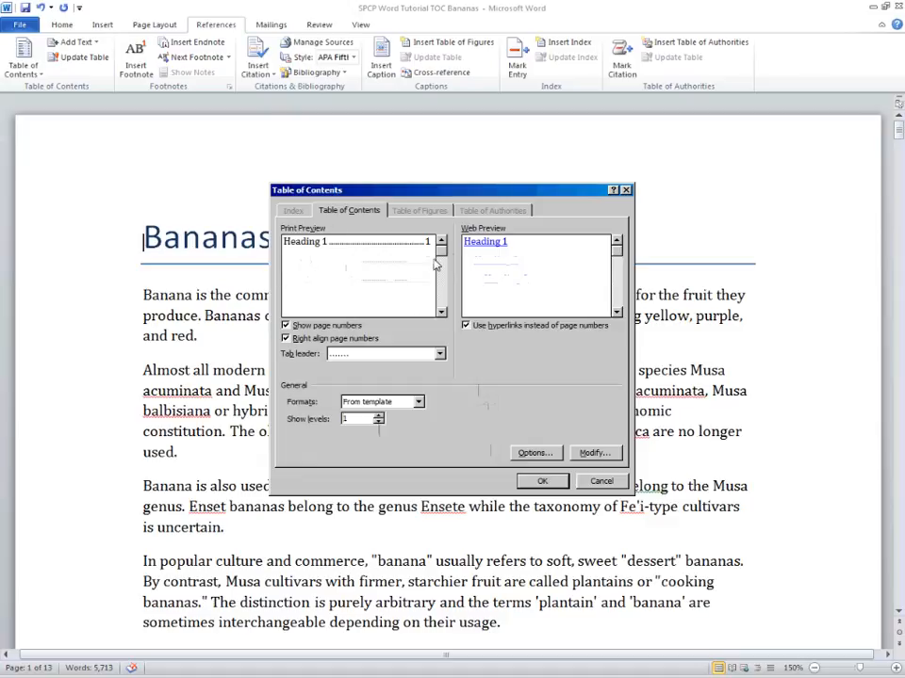
click(379, 416)
click(379, 416)
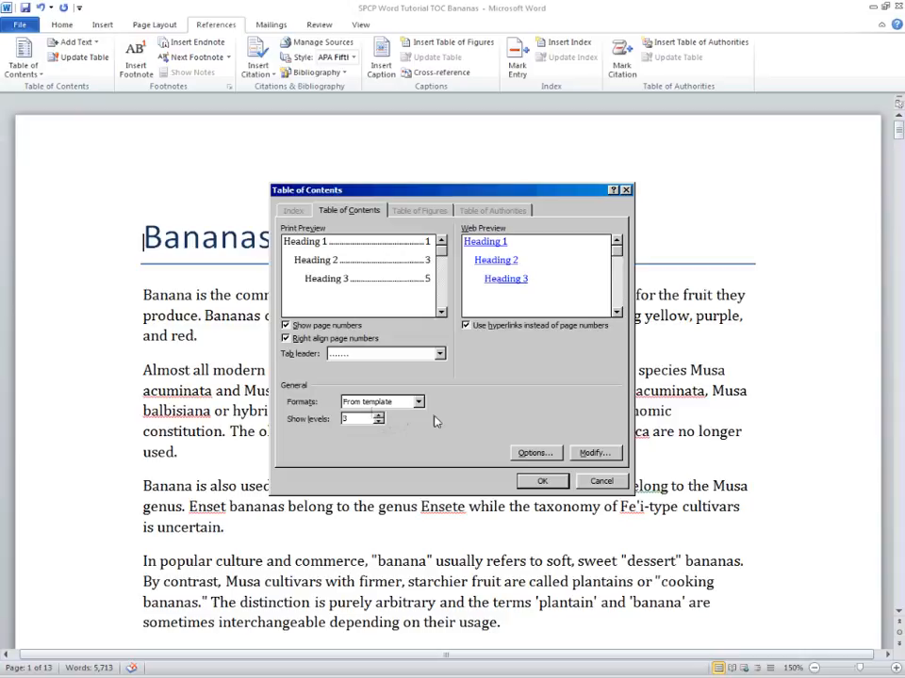
click(379, 416)
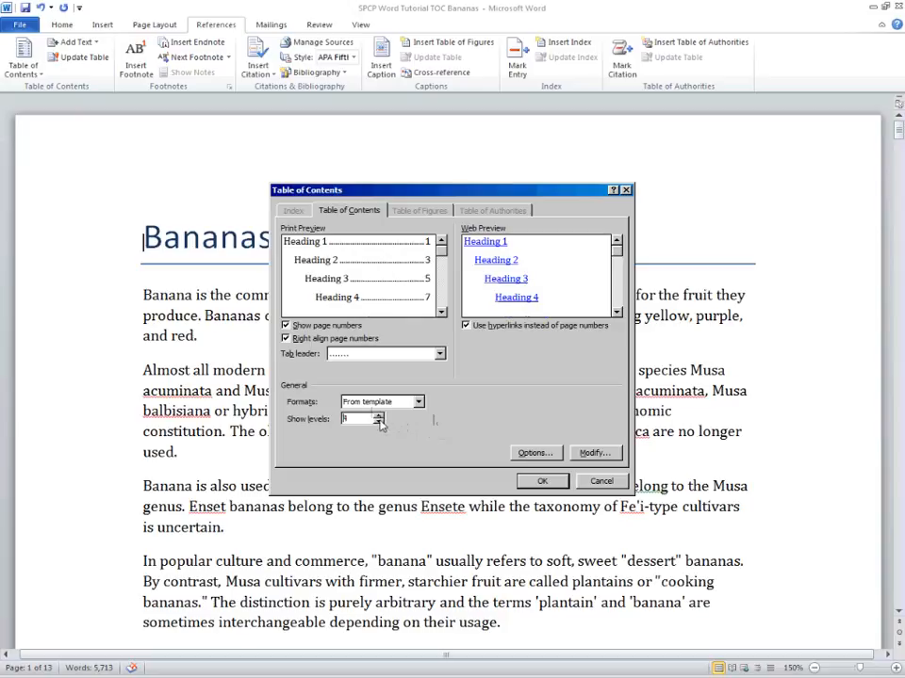
click(379, 422)
click(379, 422)
click(379, 416)
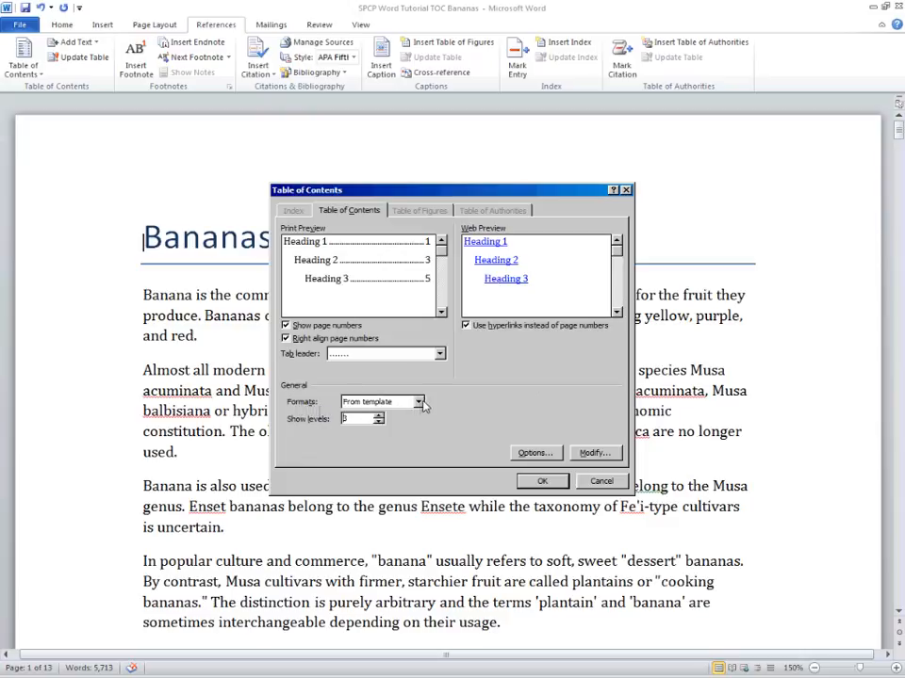
- Try the Classic and Distinctive table of contents formats, then restore the From template format
click(420, 403)
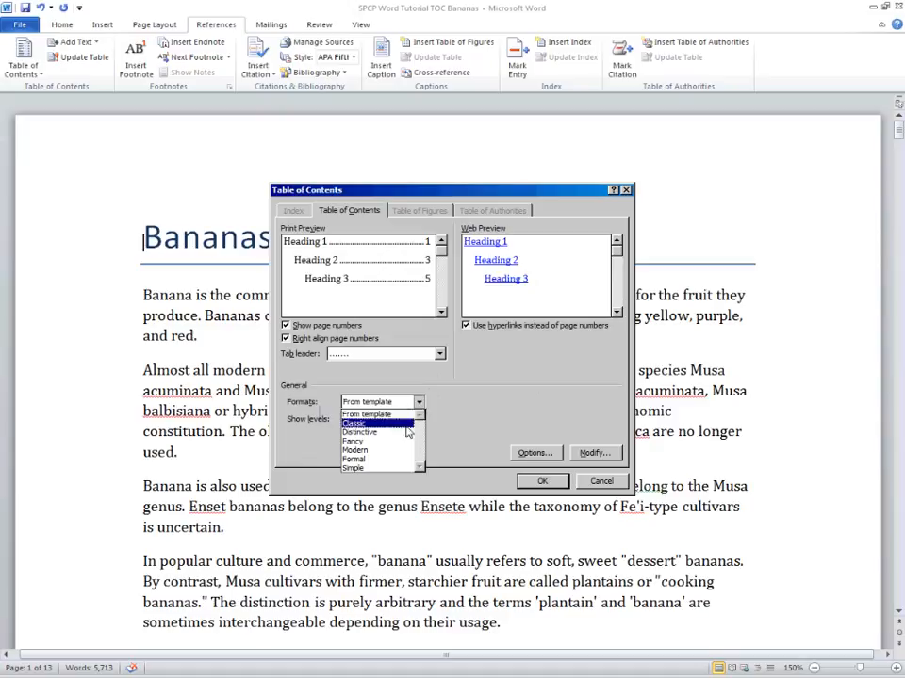
click(405, 426)
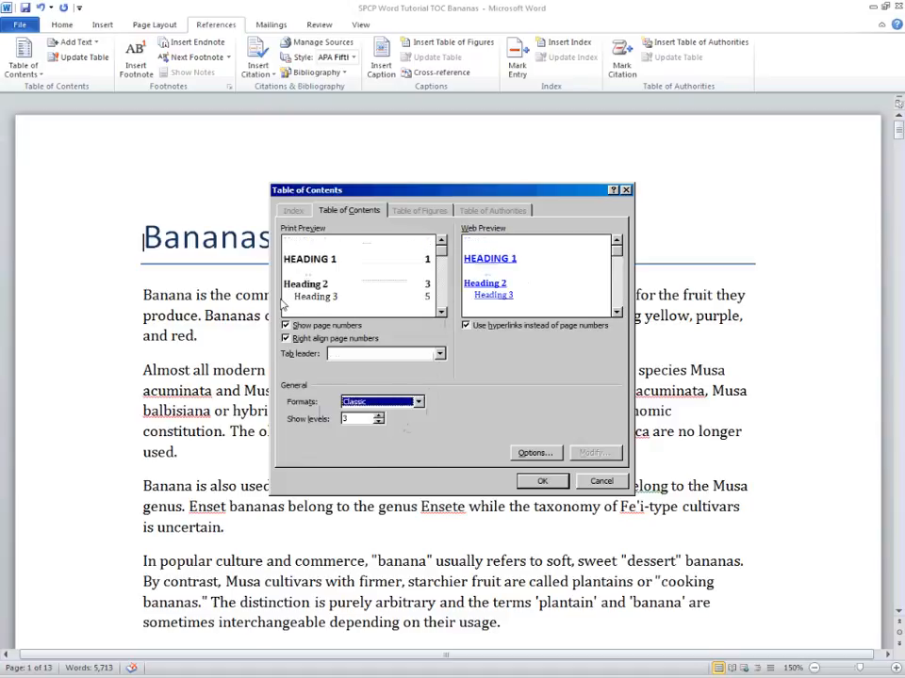
click(417, 402)
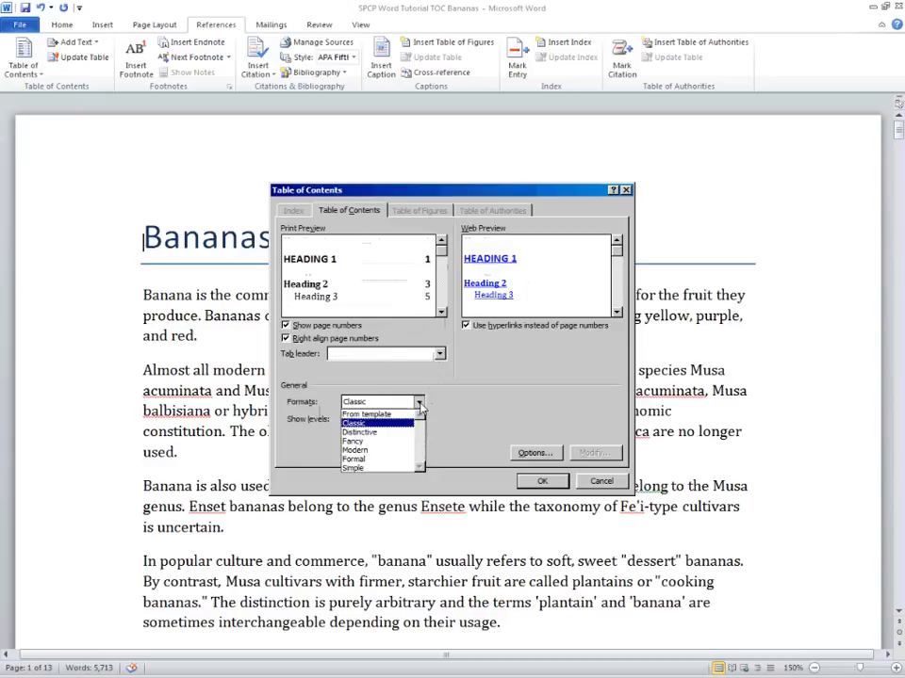
click(402, 434)
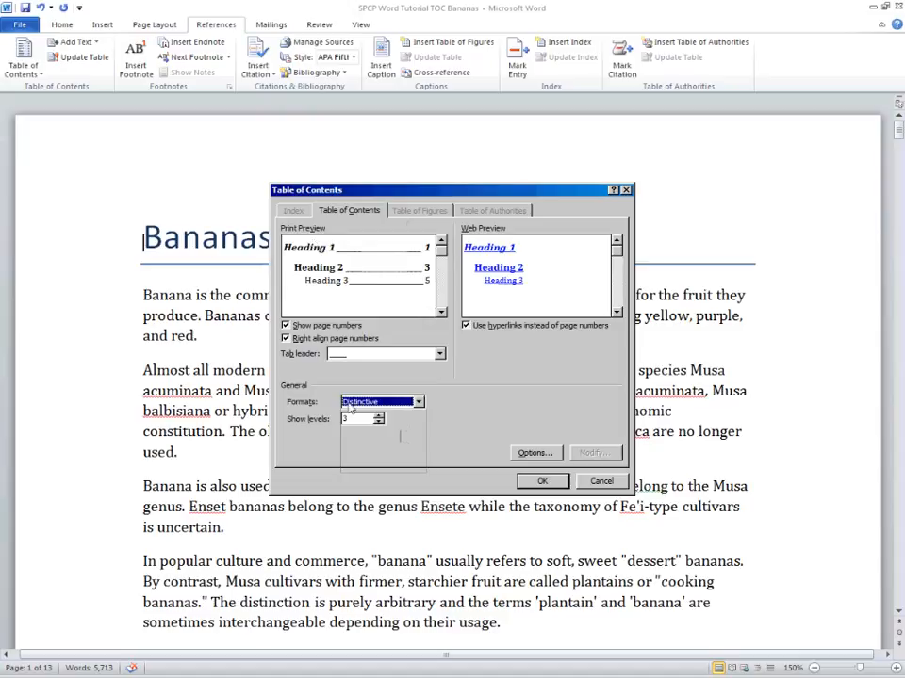
click(418, 402)
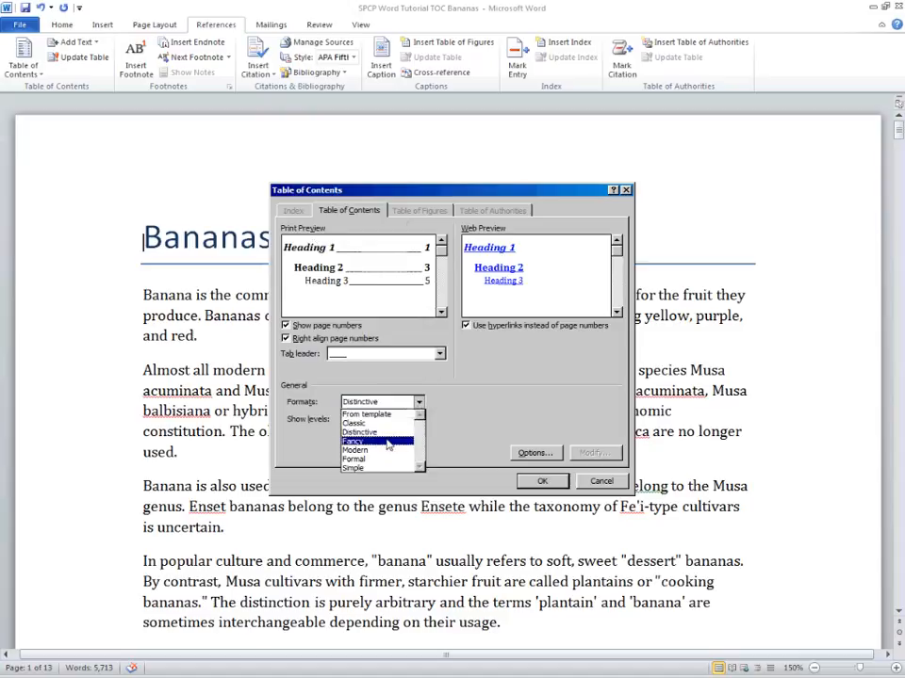
click(378, 415)
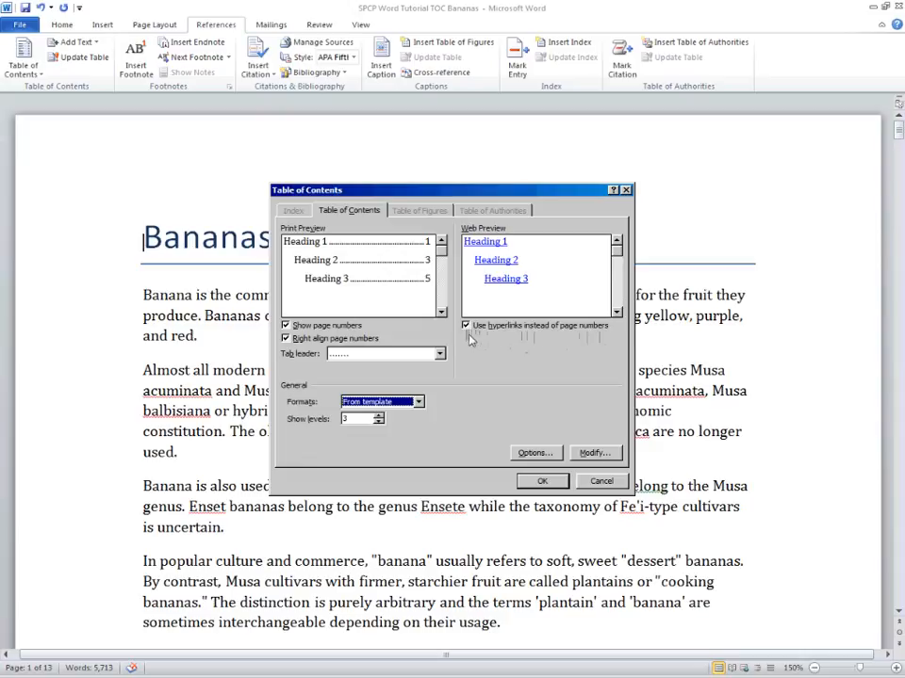
- Turn off hyperlinks instead of page numbers and insert the customized table of contents into the document
click(465, 326)
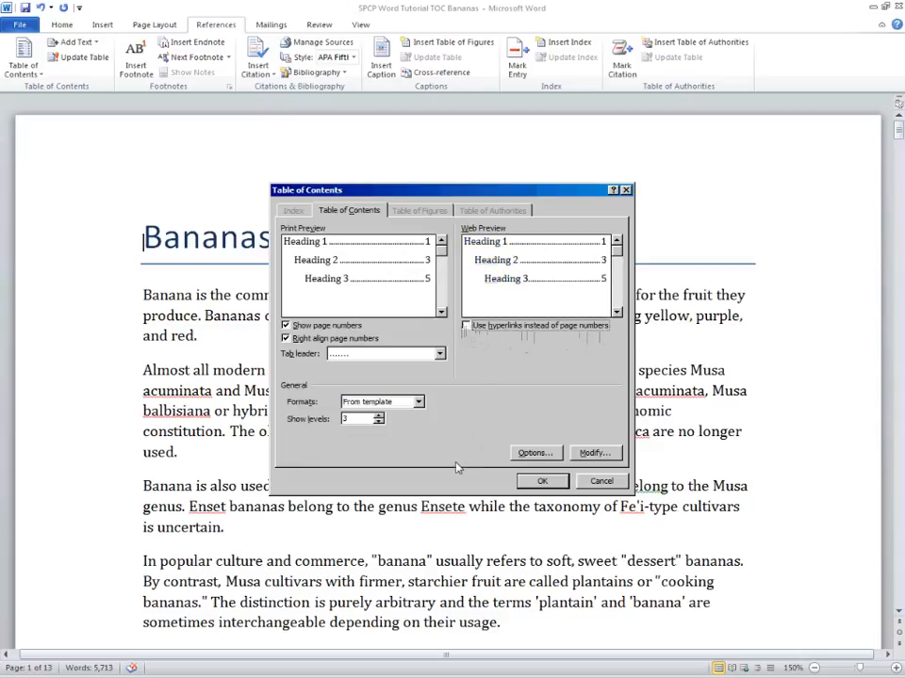
click(530, 482)
scroll(753, 503, up, 3)
scroll(783, 501, up, 8)
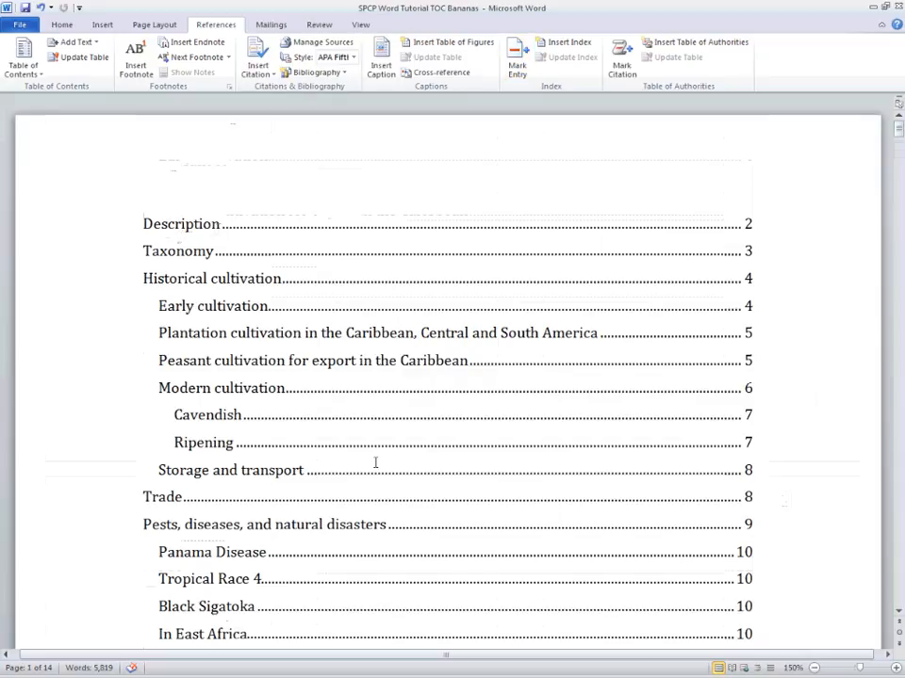
scroll(376, 462, down, 5)
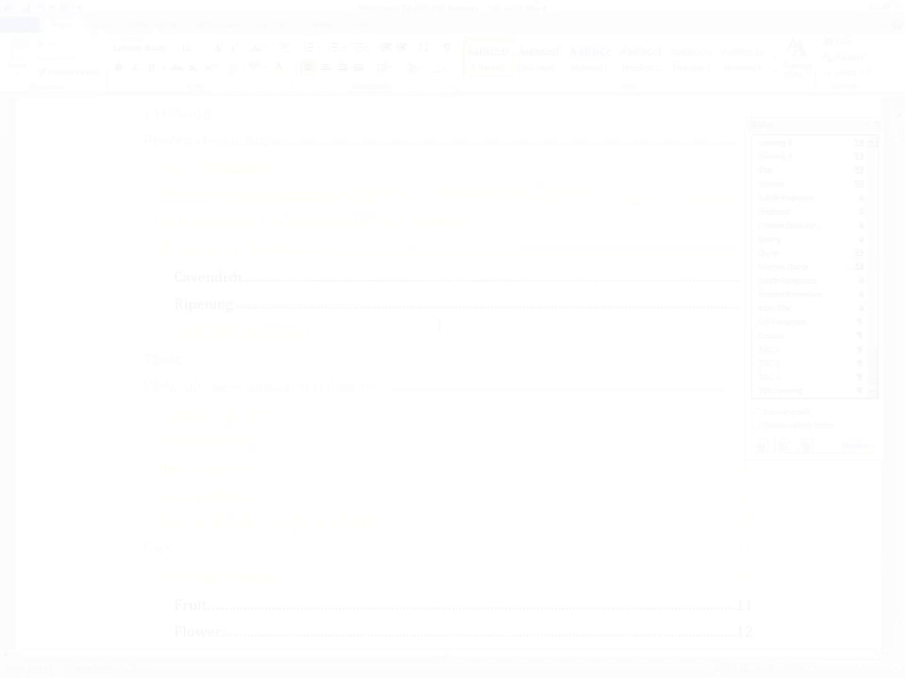